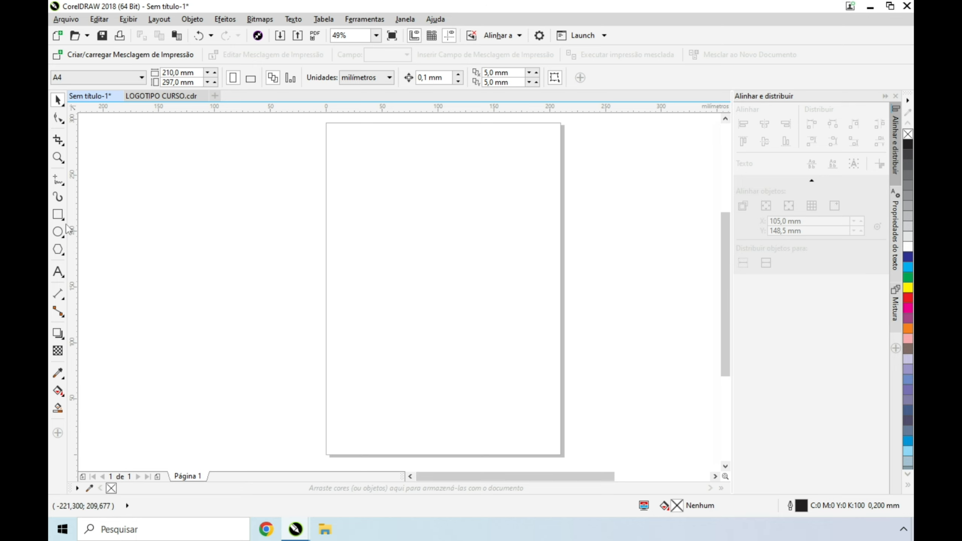
- Draw a square in the lower part of the page and set its width and height to 50 mm
{"action": "left_click", "coordinate": [57, 215]}
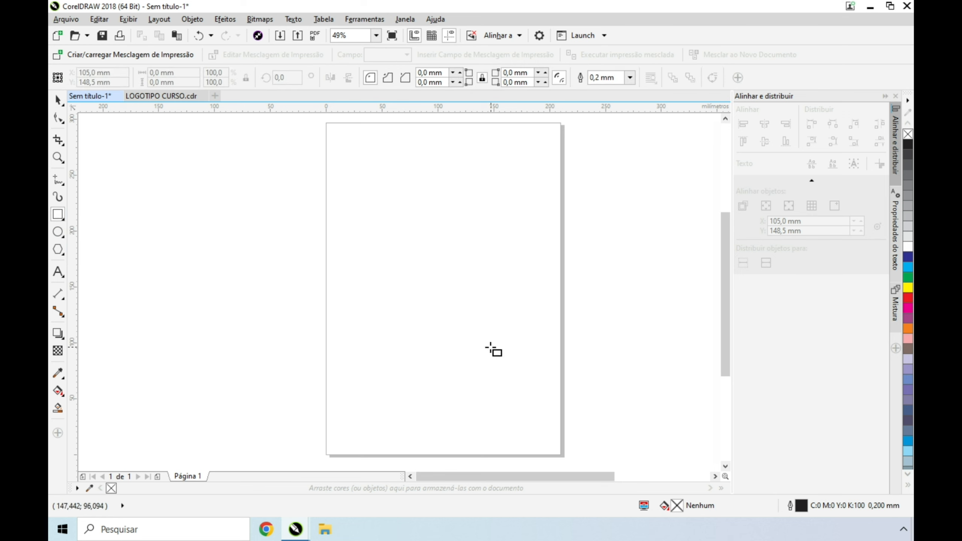
{"action": "left_click_drag", "start_coordinate": [380, 297], "coordinate": [424, 340]}
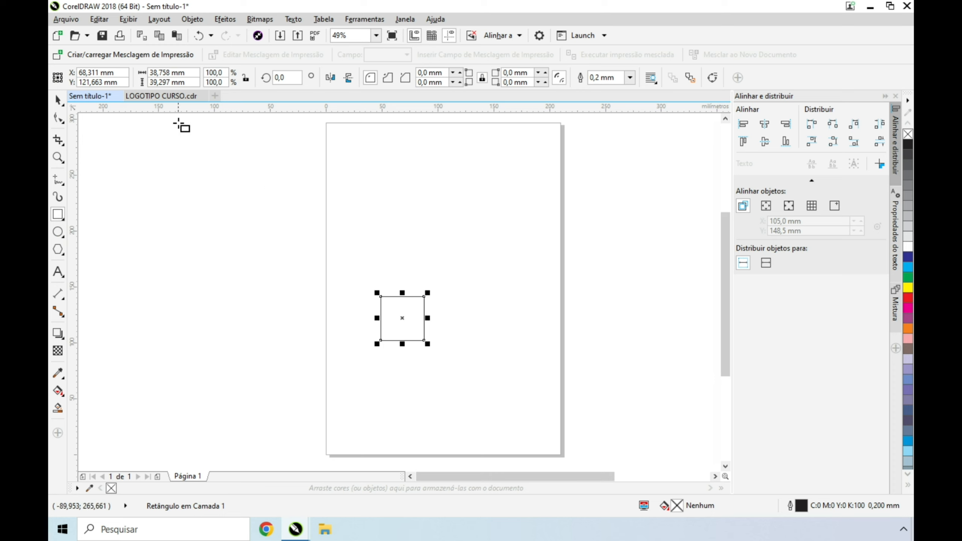
{"action": "left_click", "coordinate": [166, 72]}
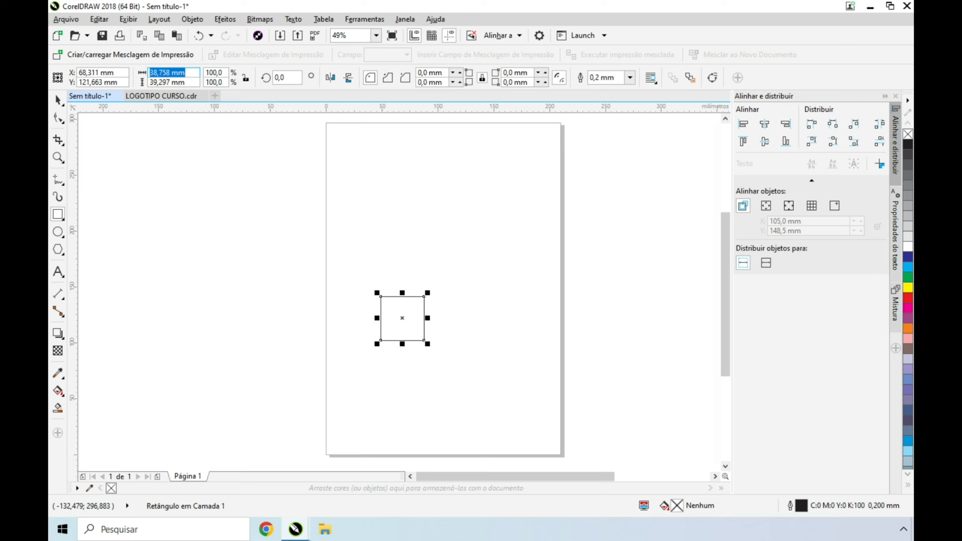
{"action": "type", "text": "50"}
{"action": "key", "text": "Tab"}
{"action": "type", "text": "50"}
{"action": "key", "text": "Return"}
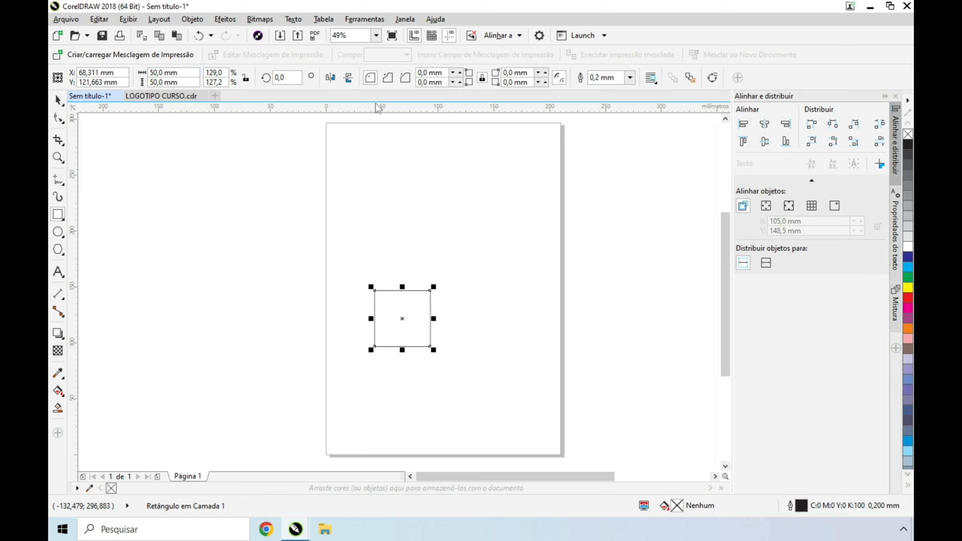
- Duplicate the 50 mm square flush against its right side and move the pair lower on the page
{"action": "left_click", "coordinate": [58, 100]}
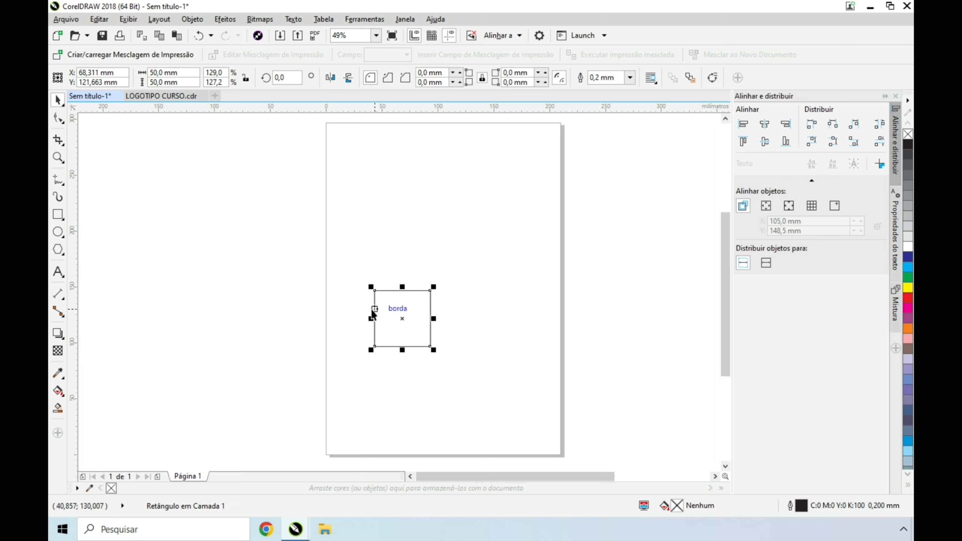
{"action": "left_click_drag", "start_coordinate": [374, 310], "coordinate": [432, 310]}
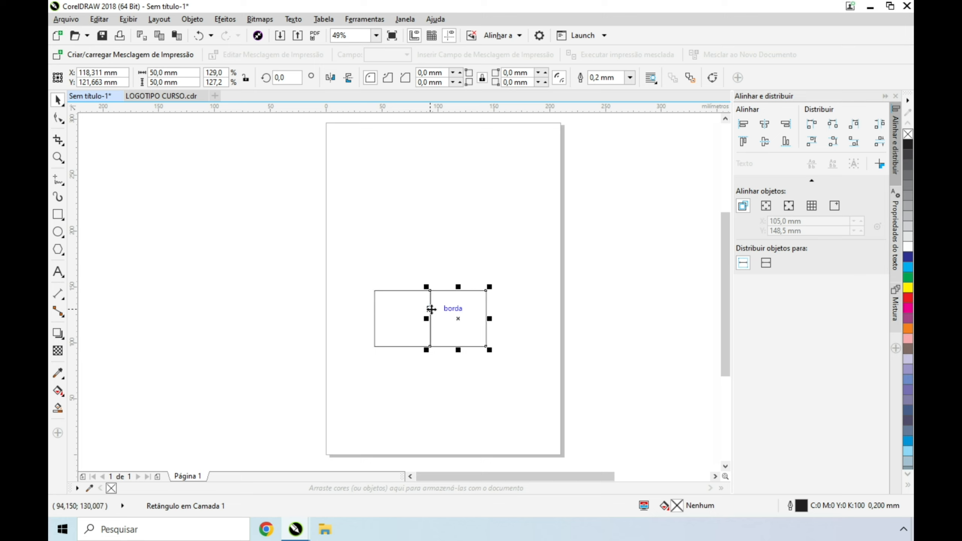
{"action": "left_click", "coordinate": [503, 351]}
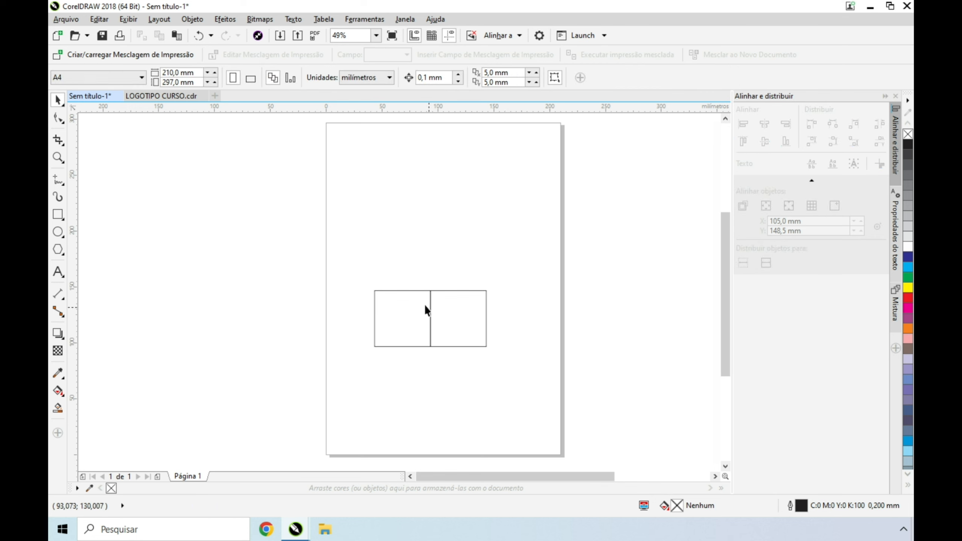
{"action": "left_click_drag", "start_coordinate": [337, 258], "coordinate": [491, 370]}
{"action": "left_click_drag", "start_coordinate": [471, 334], "coordinate": [449, 400]}
{"action": "left_click", "coordinate": [498, 399]}
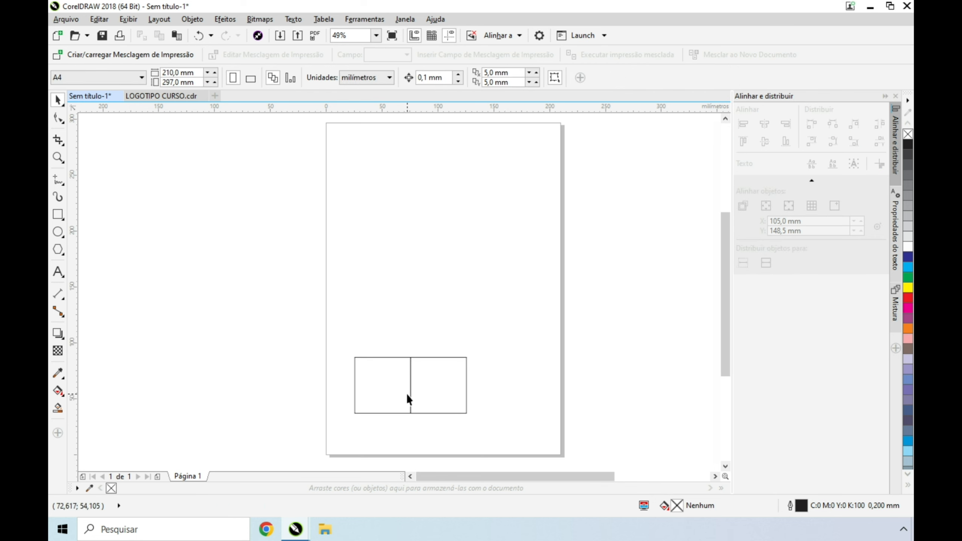
- Make a 100 × 100 mm copy of the left 50 mm square and place it flush on top of the pair
{"action": "left_click", "coordinate": [387, 387]}
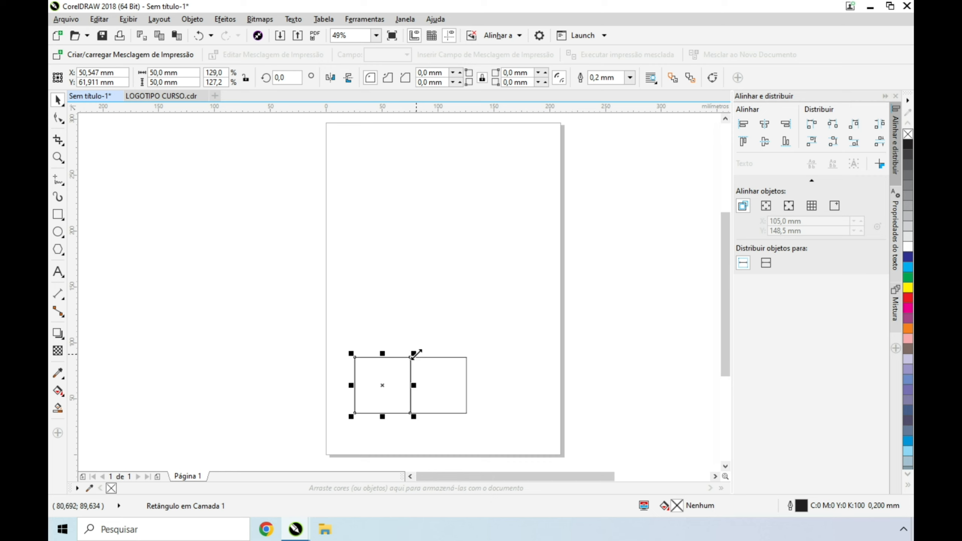
{"action": "left_click", "coordinate": [172, 73]}
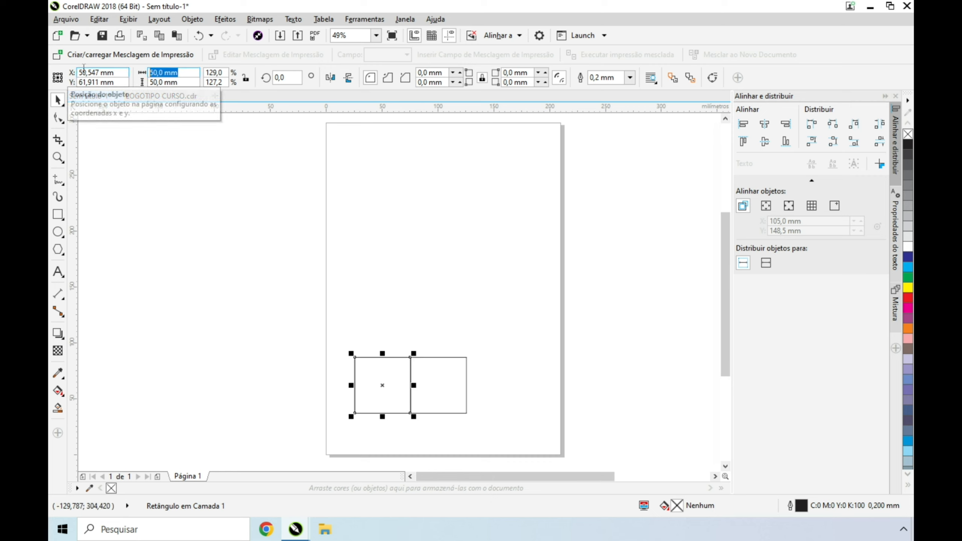
{"action": "type", "text": "10"}
{"action": "key", "text": "Tab"}
{"action": "type", "text": "100"}
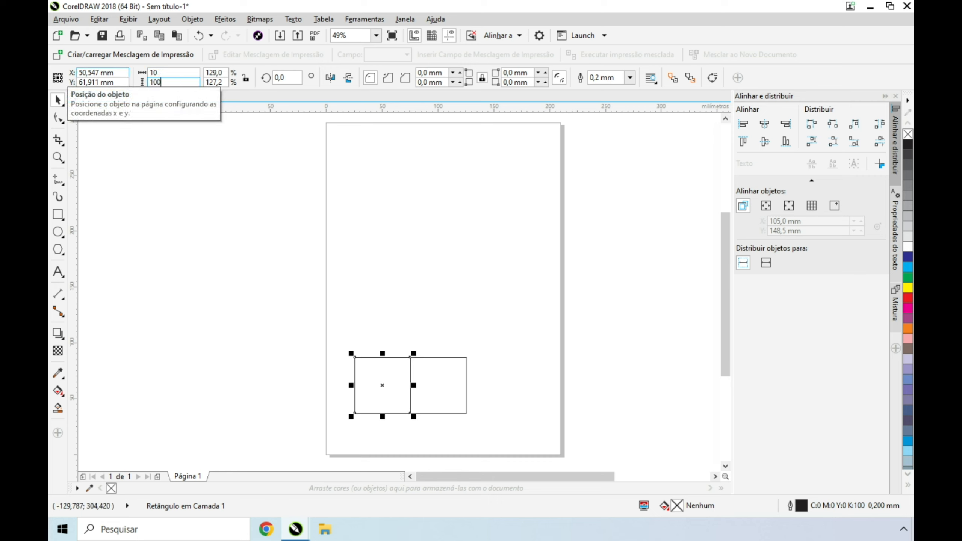
{"action": "left_click", "coordinate": [162, 72]}
{"action": "type", "text": "0"}
{"action": "key", "text": "Return"}
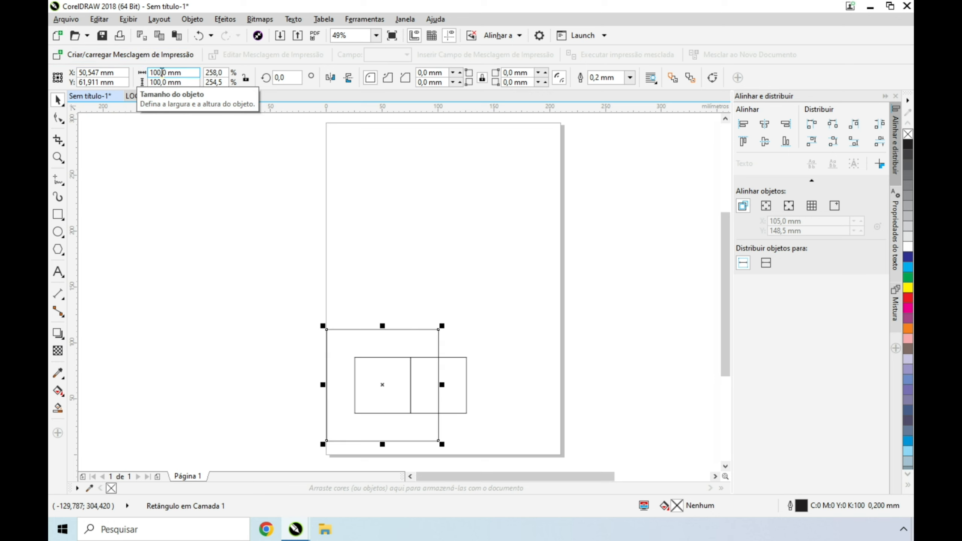
{"action": "left_click_drag", "start_coordinate": [433, 356], "coordinate": [480, 208]}
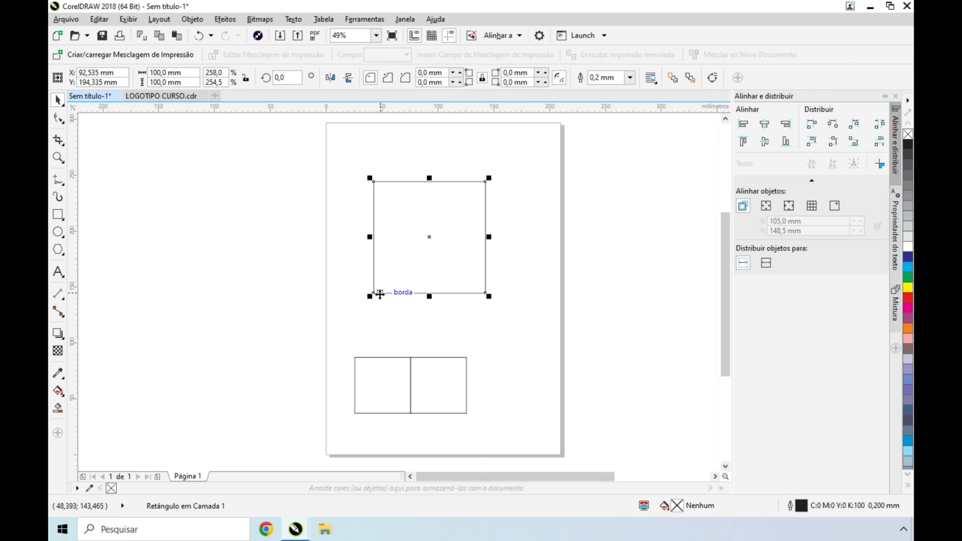
{"action": "left_click_drag", "start_coordinate": [375, 292], "coordinate": [355, 357]}
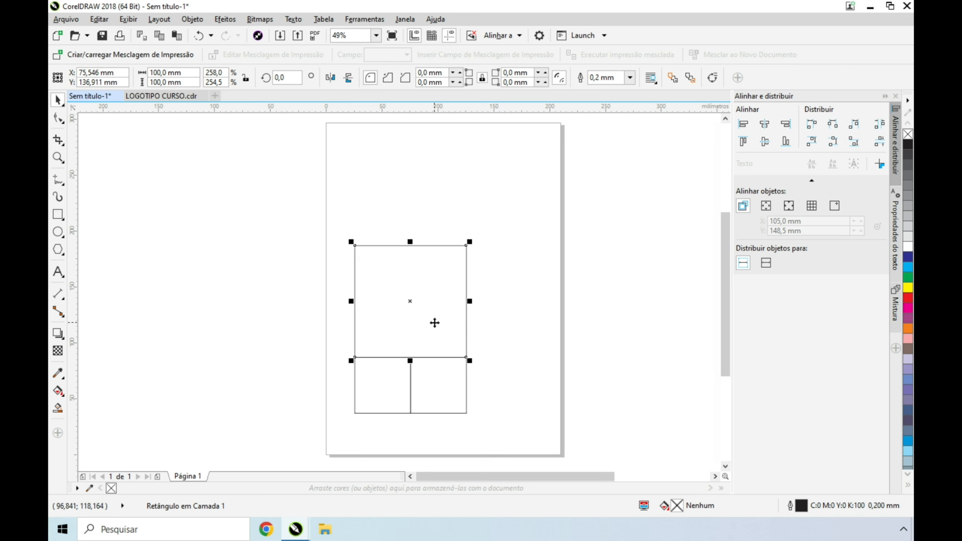
- Duplicate the 100 mm square, enlarge the copy to 150 × 150 mm, and place it flush against the right side of the stacked squares
{"action": "left_click_drag", "start_coordinate": [434, 323], "coordinate": [602, 323]}
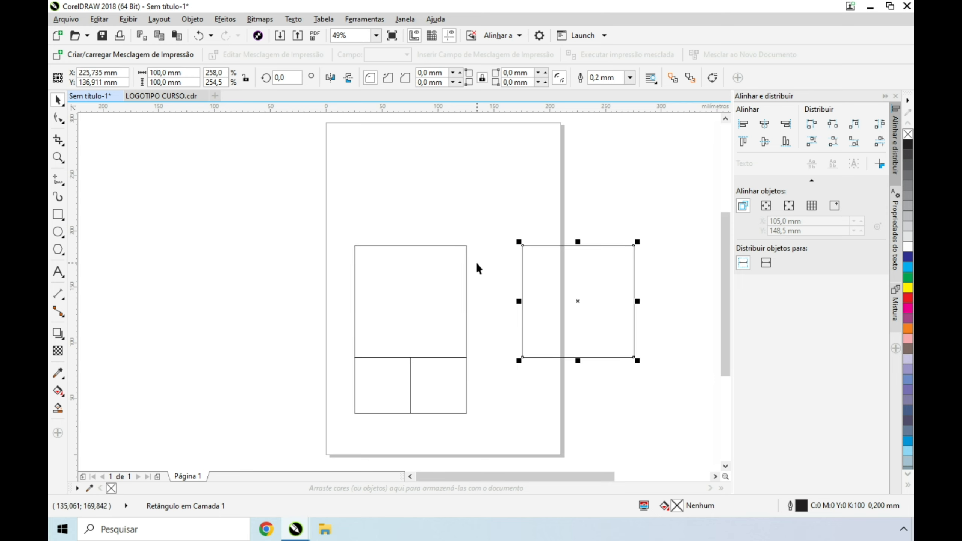
{"action": "left_click_drag", "start_coordinate": [521, 358], "coordinate": [466, 409]}
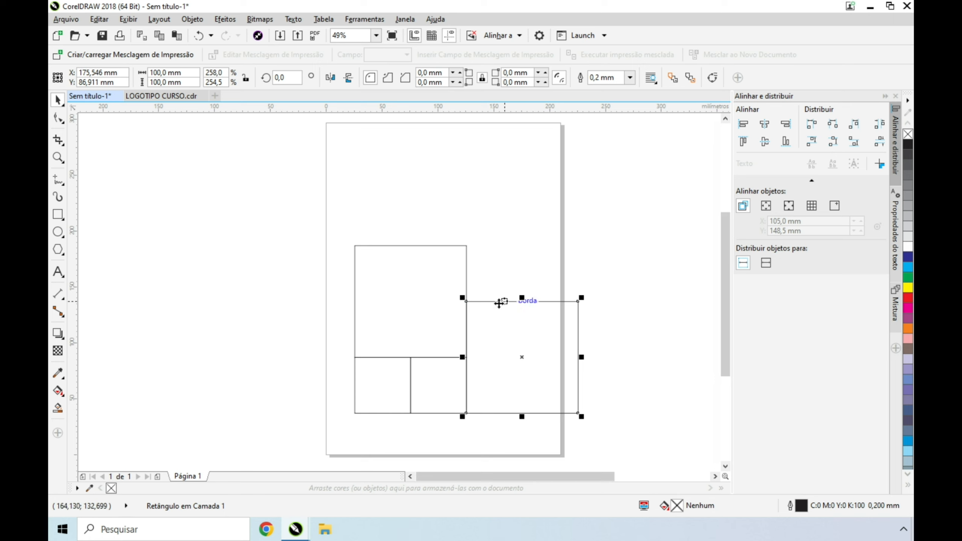
{"action": "left_click_drag", "start_coordinate": [463, 299], "coordinate": [411, 246]}
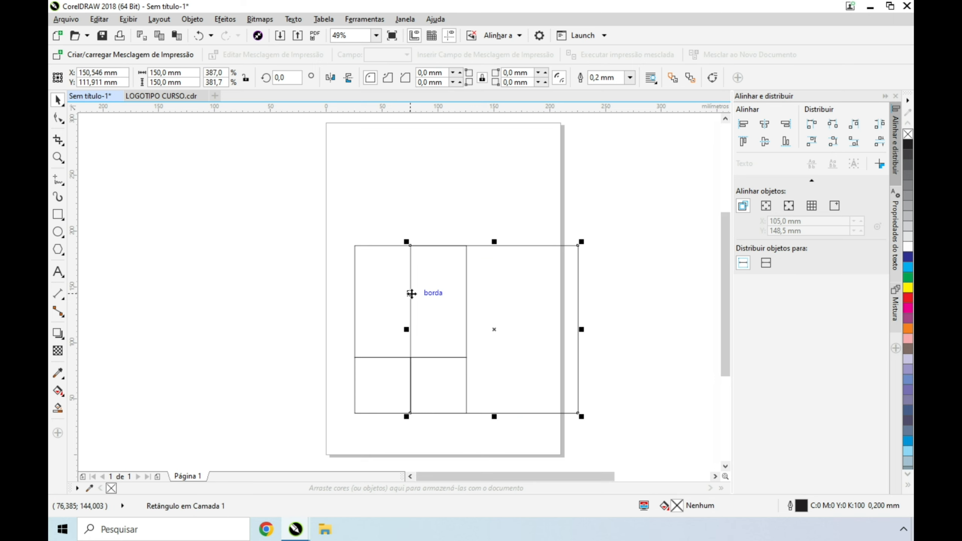
{"action": "left_click_drag", "start_coordinate": [410, 294], "coordinate": [500, 289]}
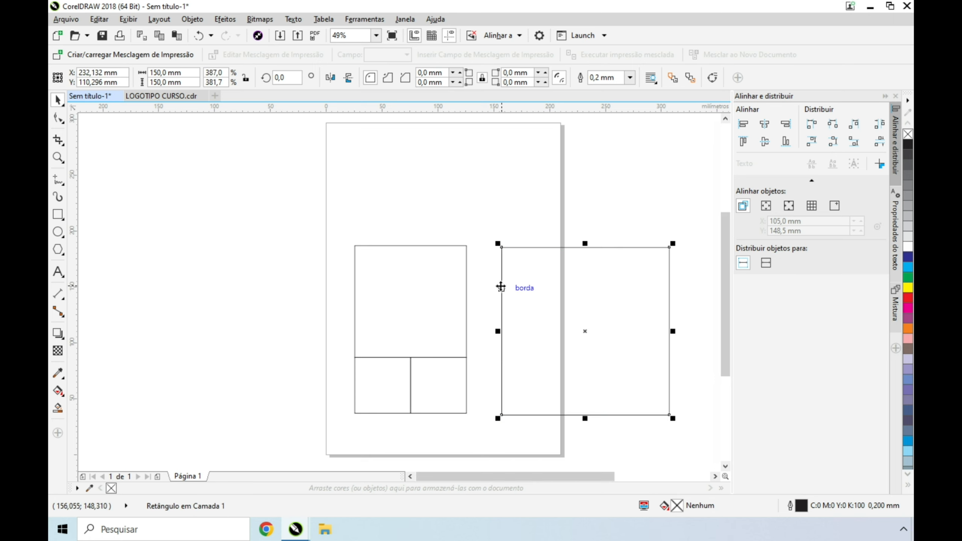
{"action": "left_click_drag", "start_coordinate": [499, 248], "coordinate": [467, 248]}
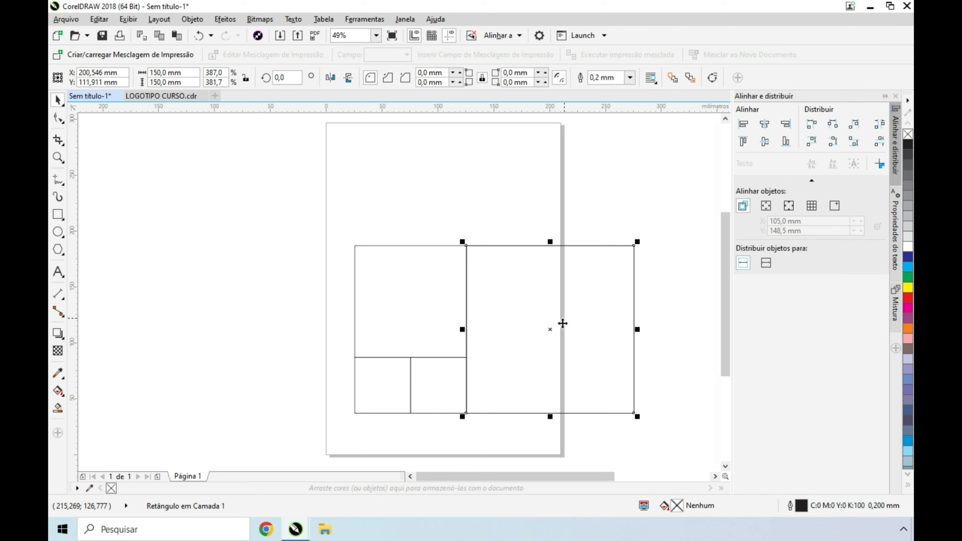
- Make a 250 × 250 mm copy of the 150 mm square and place it flush beneath all the other squares
{"action": "left_click_drag", "start_coordinate": [466, 413], "coordinate": [426, 454]}
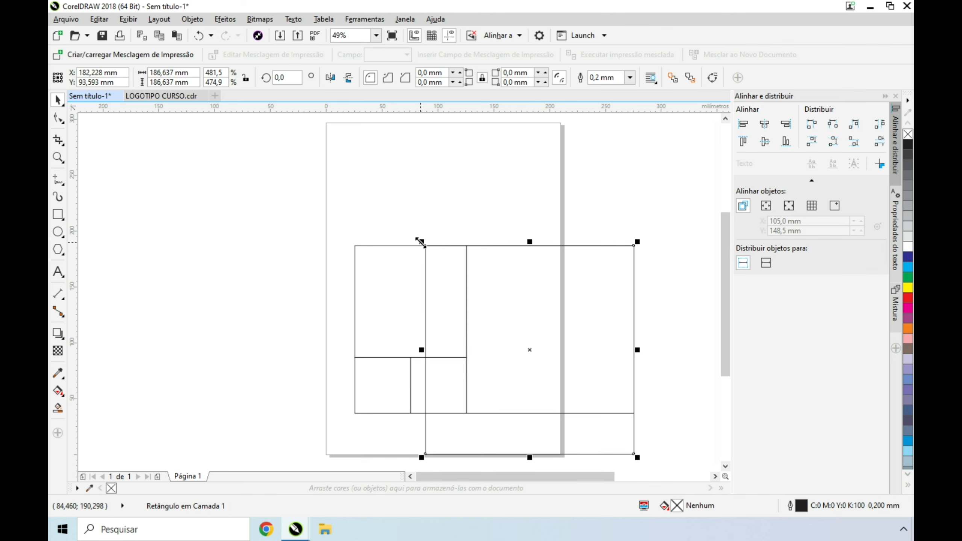
{"action": "left_click_drag", "start_coordinate": [419, 241], "coordinate": [343, 182]}
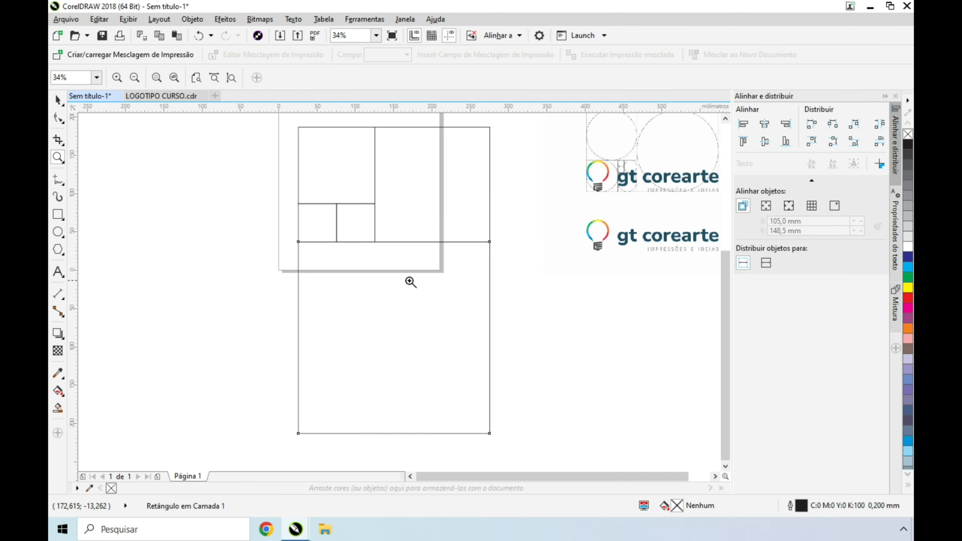
{"action": "left_click", "coordinate": [58, 100]}
{"action": "left_click", "coordinate": [275, 292]}
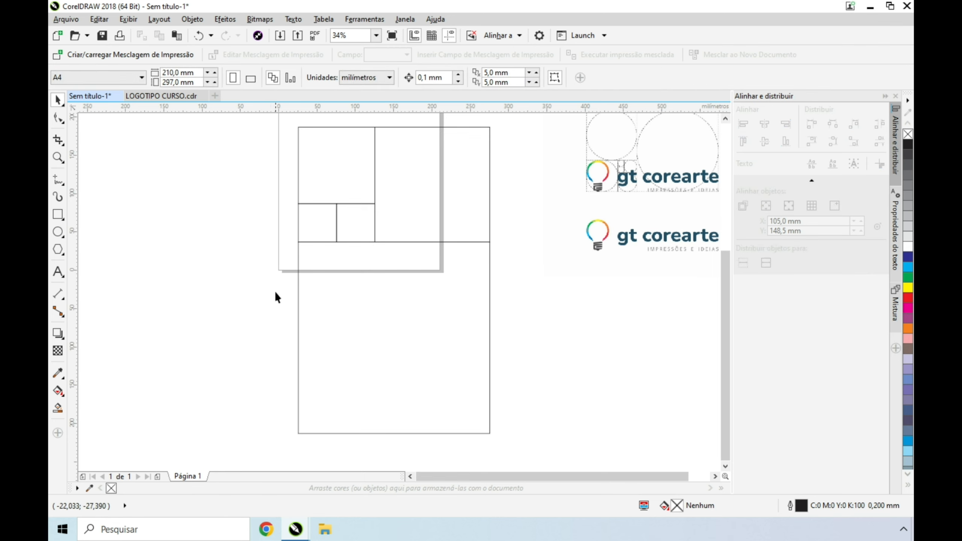
- Examine the sequence of squares one by one, from the two smallest up to the largest, comparing their sizes
{"action": "scroll", "coordinate": [332, 310], "scroll_direction": "up", "scroll_amount": 2}
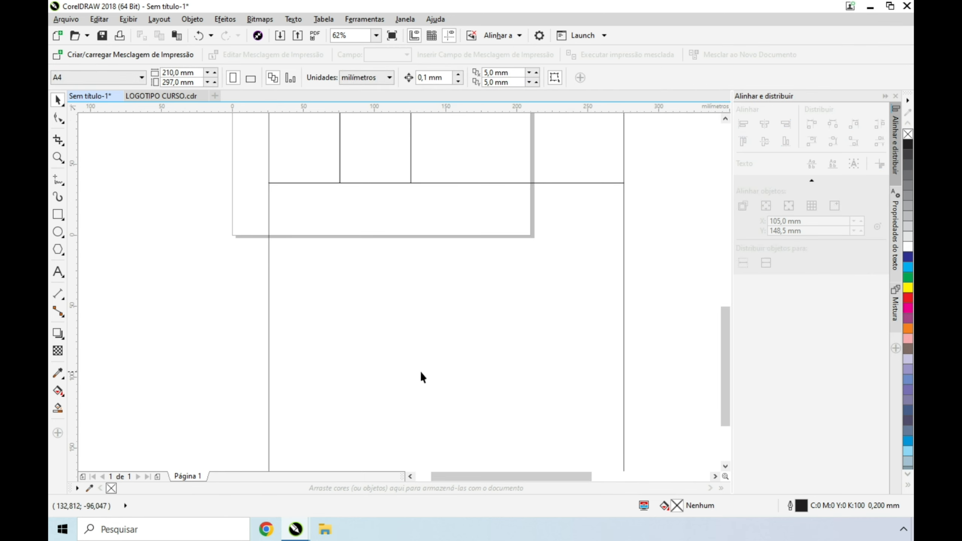
{"action": "scroll", "coordinate": [420, 371], "scroll_direction": "down", "scroll_amount": 4}
{"action": "scroll", "coordinate": [401, 368], "scroll_direction": "up", "scroll_amount": 4}
{"action": "scroll", "coordinate": [405, 366], "scroll_direction": "down", "scroll_amount": 2}
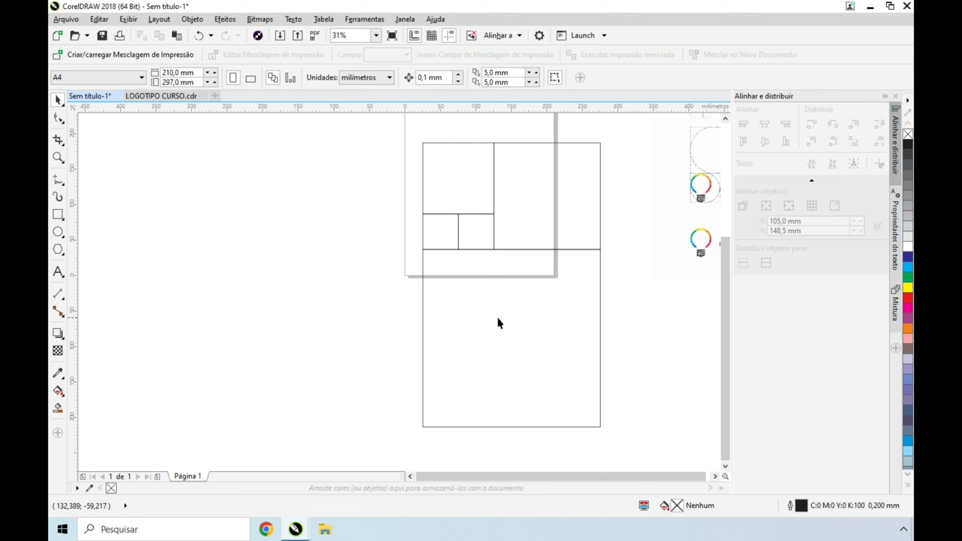
{"action": "left_click", "coordinate": [452, 239]}
{"action": "left_click", "coordinate": [474, 232]}
{"action": "left_click", "coordinate": [460, 168]}
{"action": "left_click", "coordinate": [555, 177]}
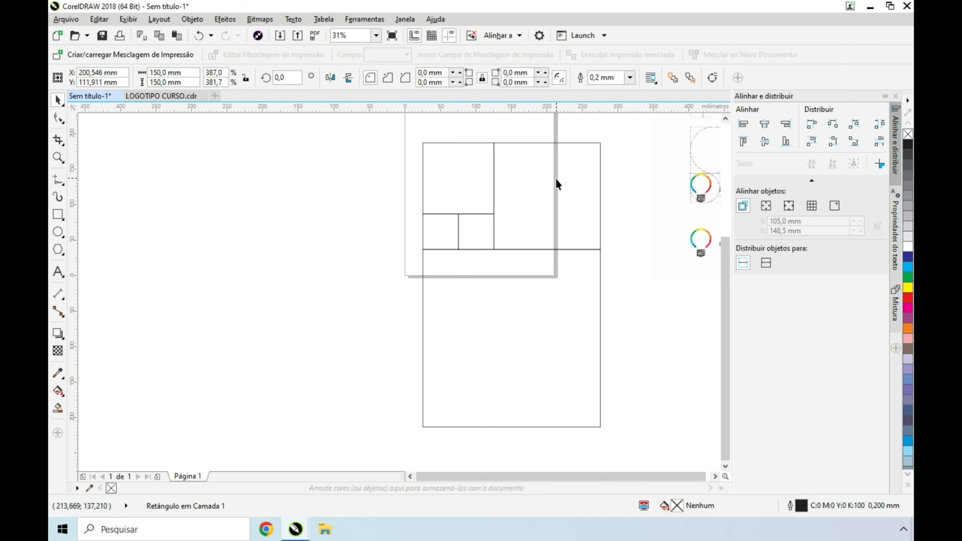
{"action": "left_click", "coordinate": [534, 299]}
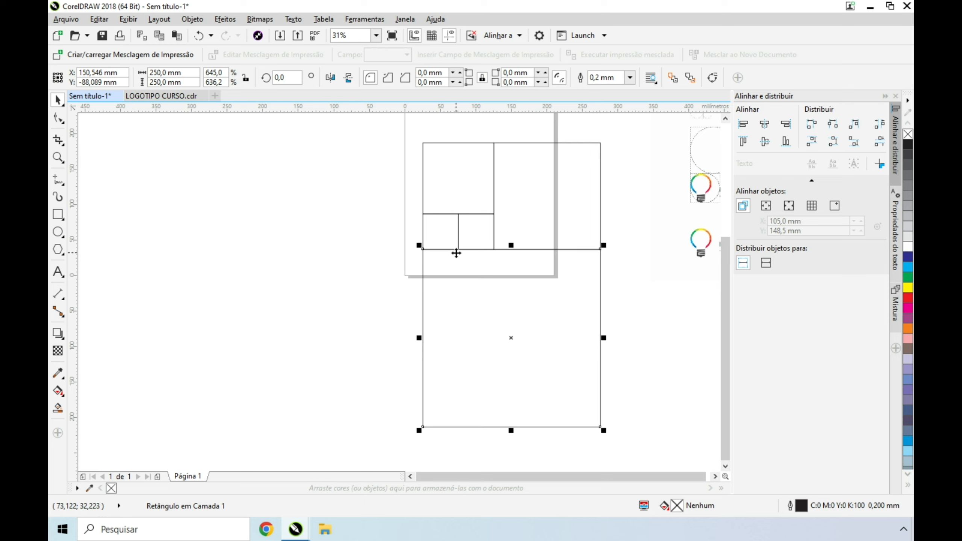
{"action": "left_click", "coordinate": [452, 233]}
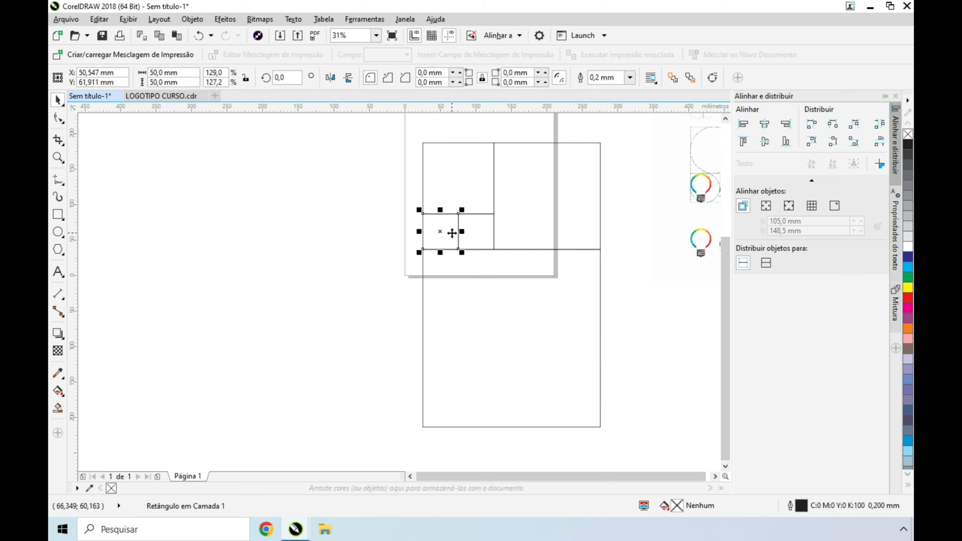
{"action": "left_click", "coordinate": [476, 226]}
{"action": "left_click", "coordinate": [453, 172]}
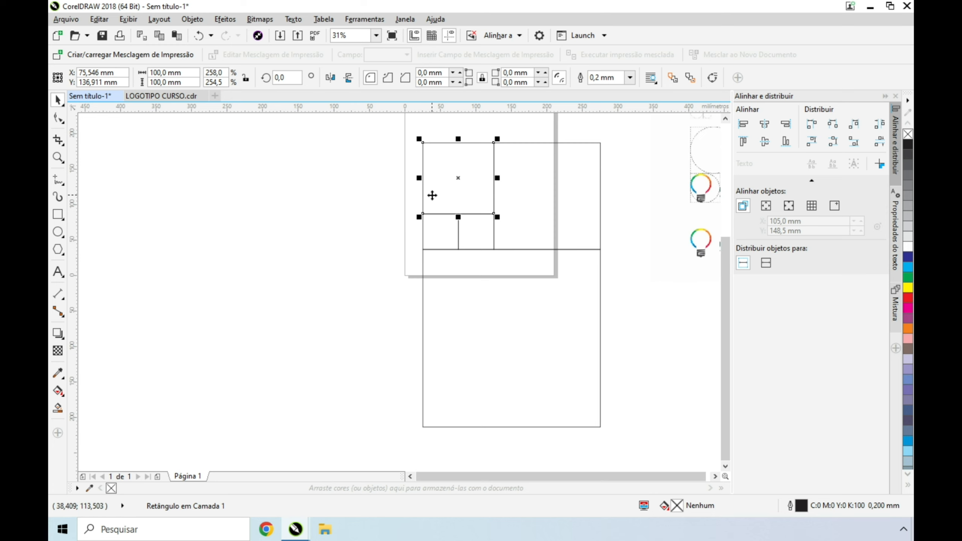
- Examine the light-bulb icon's construction stages above the gt corearte logo, from the circle grid to the coloured bulb
{"action": "left_click", "coordinate": [714, 476]}
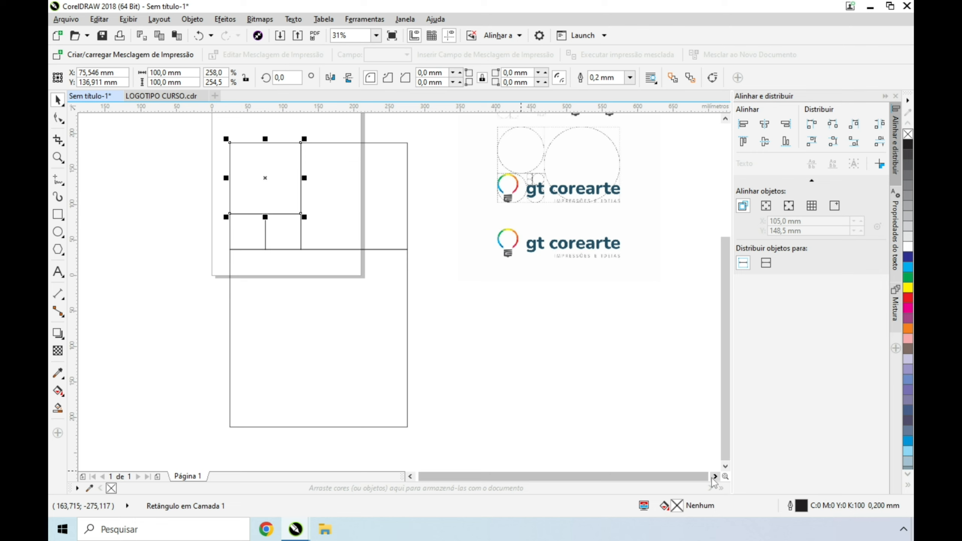
{"action": "left_click", "coordinate": [715, 477]}
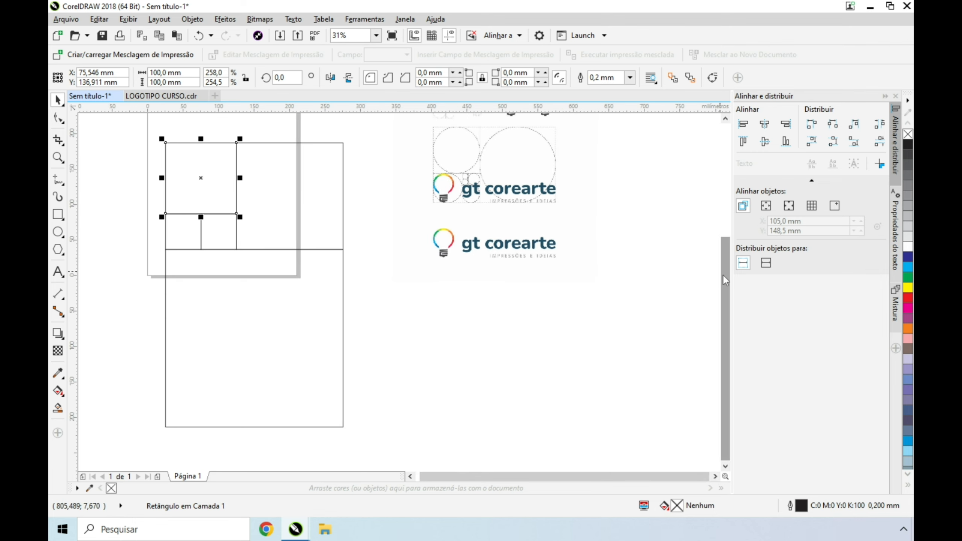
{"action": "left_click_drag", "start_coordinate": [724, 275], "coordinate": [723, 264]}
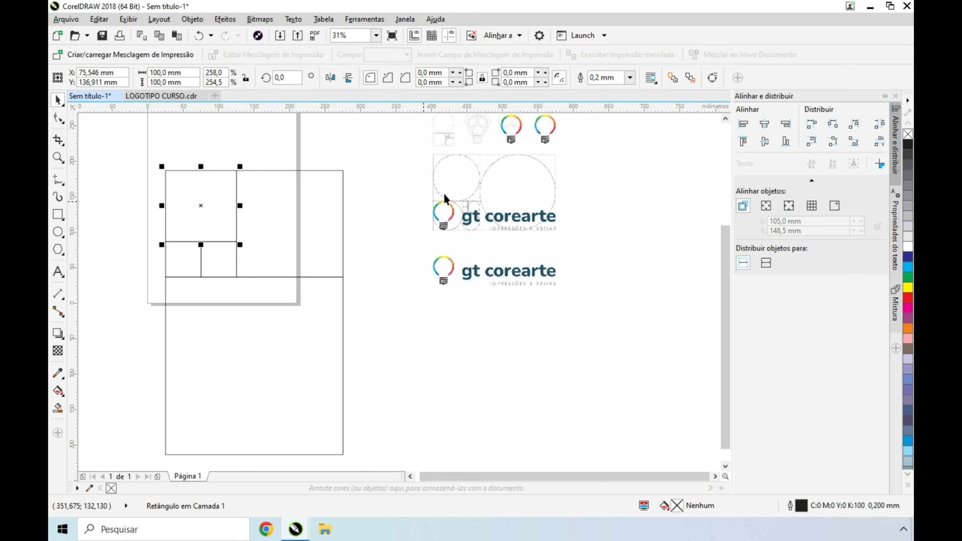
{"action": "scroll", "coordinate": [514, 139], "scroll_direction": "up", "scroll_amount": 1}
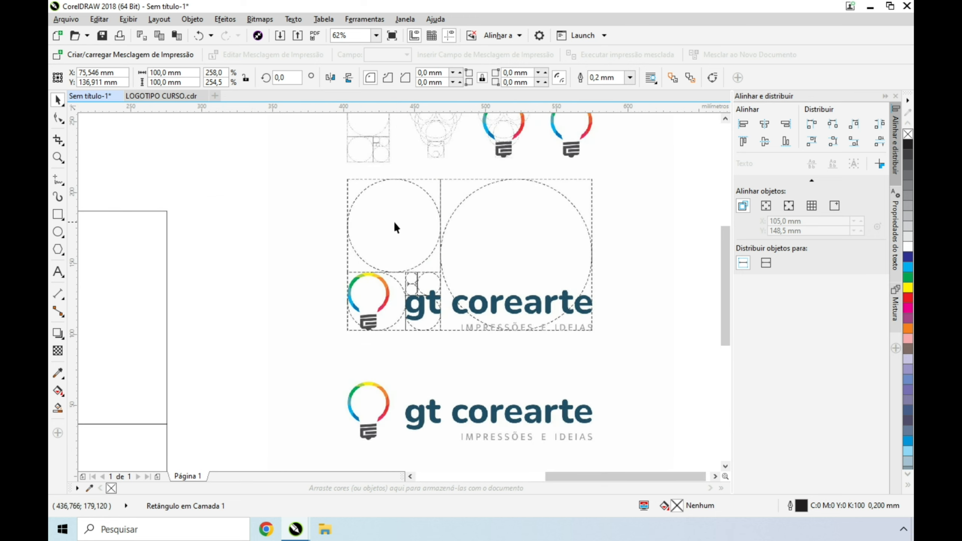
{"action": "left_click_drag", "start_coordinate": [726, 253], "coordinate": [731, 232]}
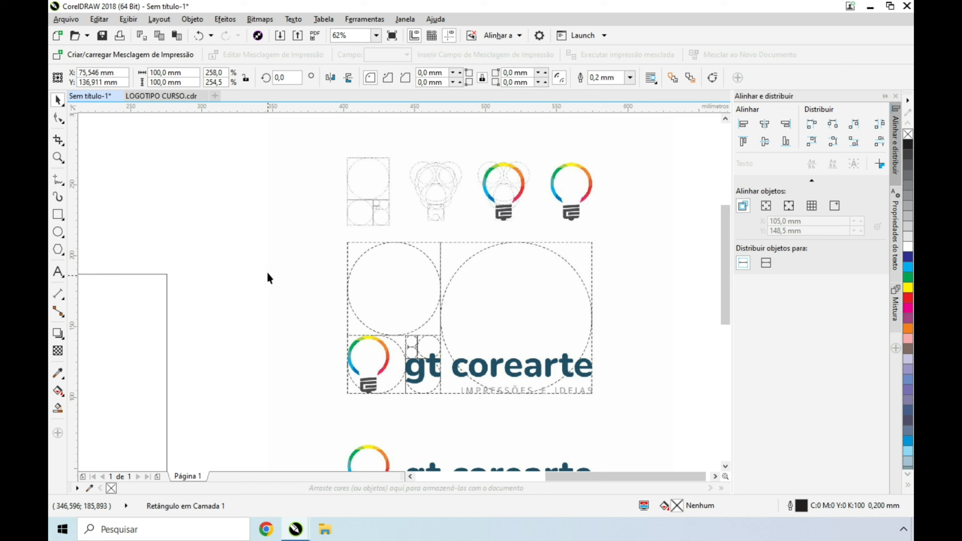
{"action": "left_click", "coordinate": [58, 156]}
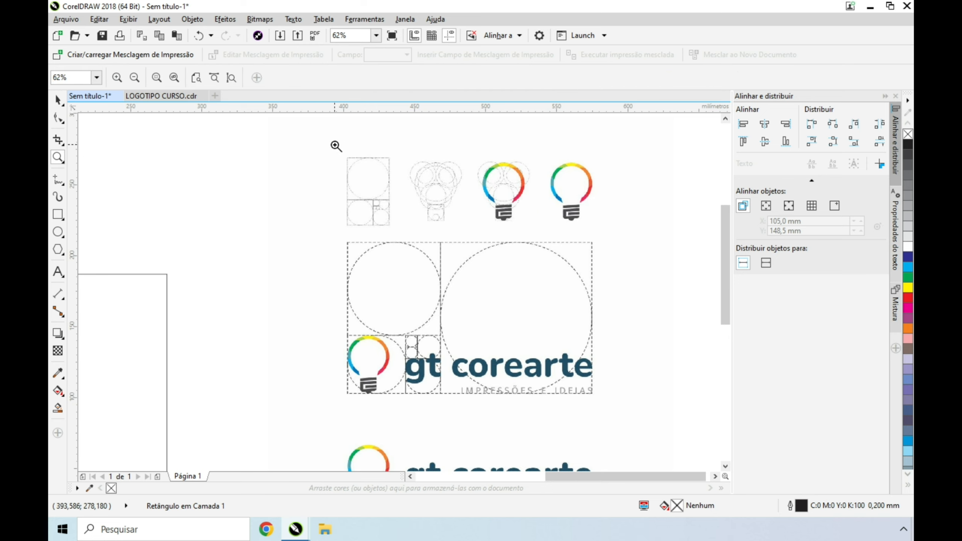
{"action": "left_click_drag", "start_coordinate": [335, 145], "coordinate": [600, 237]}
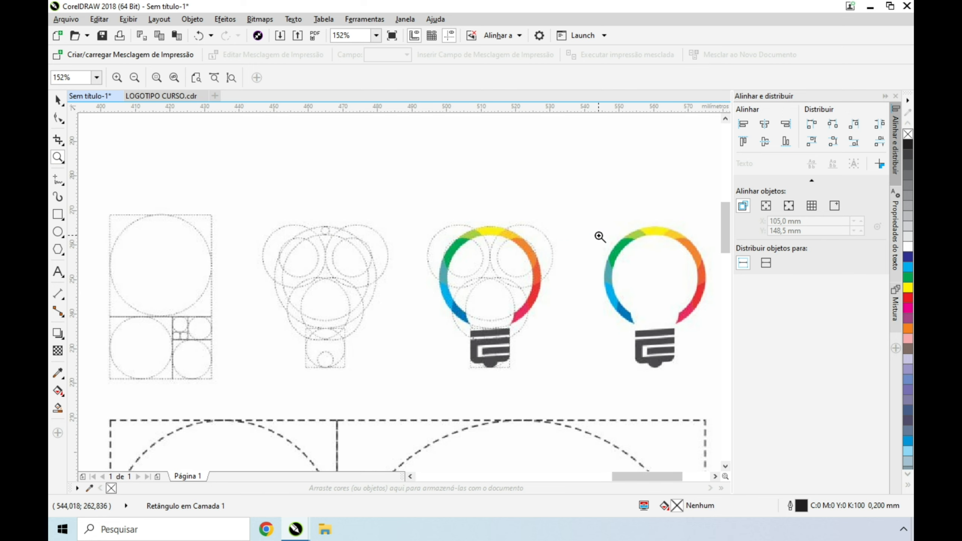
{"action": "left_click", "coordinate": [58, 100]}
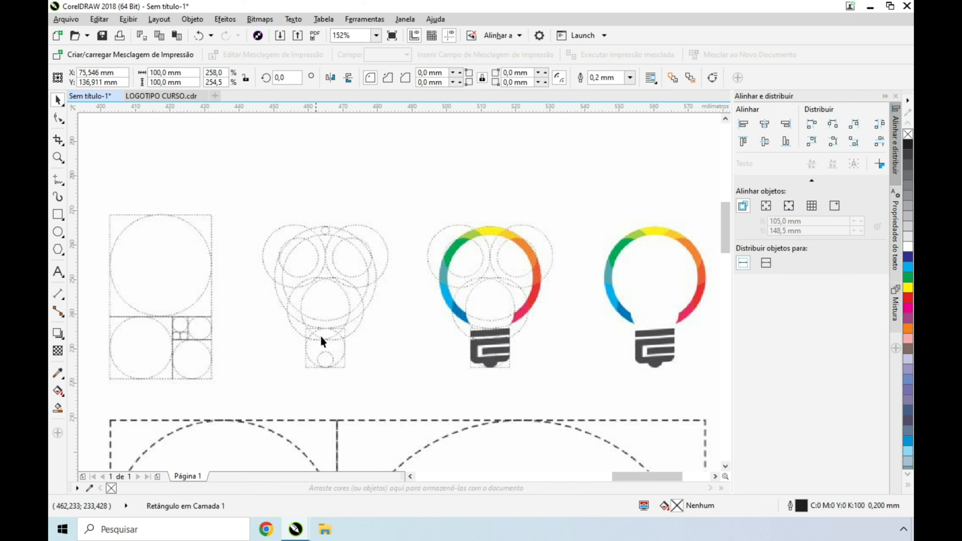
- Examine the proportion grid over the full gt corearte logo and switch to the LOGOTIPO CURSO.cdr document
{"action": "left_click_drag", "start_coordinate": [725, 234], "coordinate": [721, 276]}
{"action": "scroll", "coordinate": [531, 252], "scroll_direction": "down", "scroll_amount": 2}
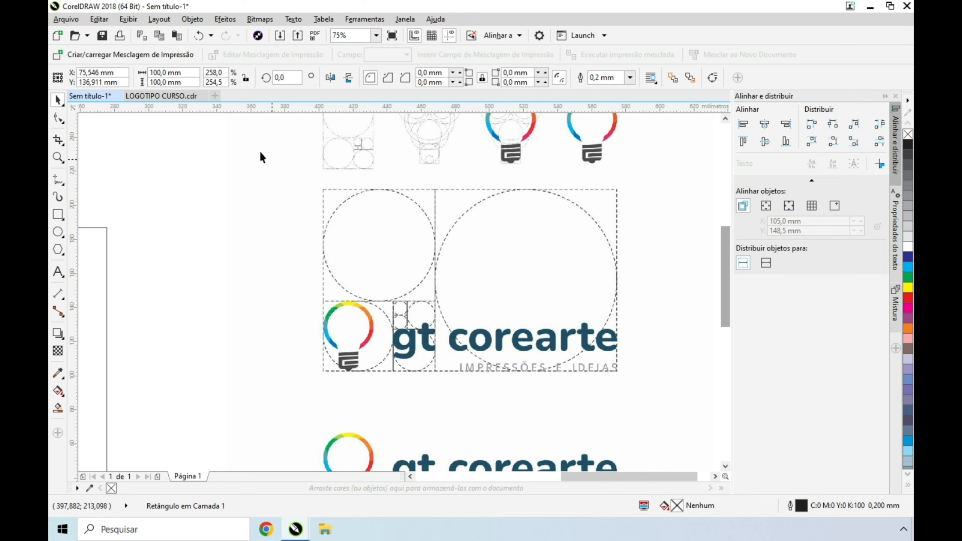
{"action": "left_click", "coordinate": [167, 99]}
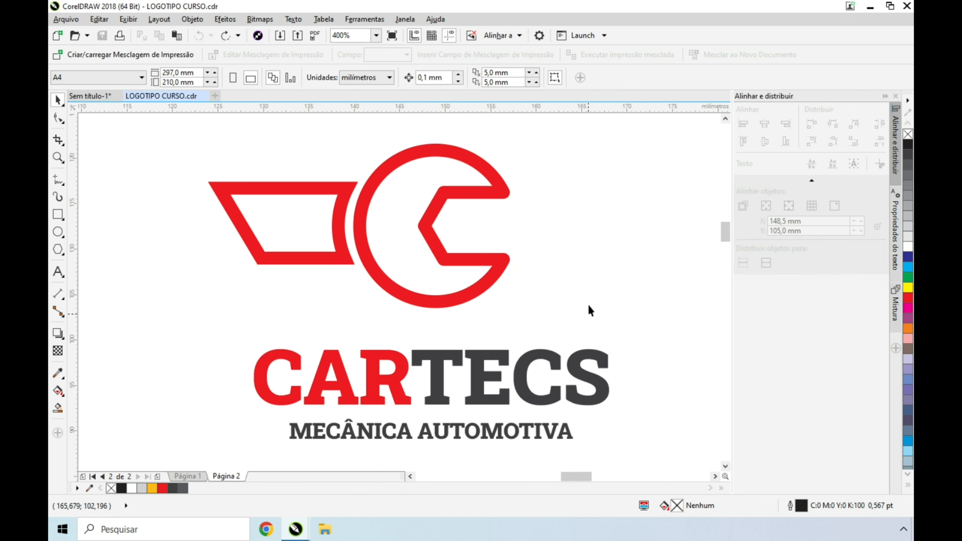